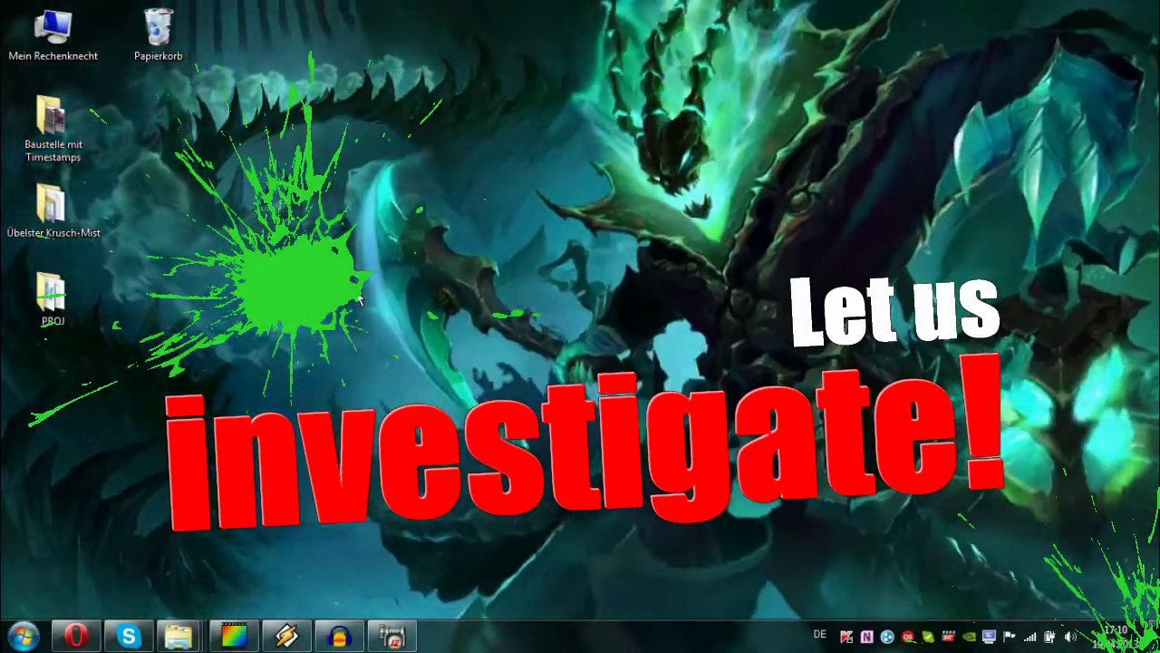
Step: Search the Start menu for 'Doom buil' to find Doom Builder
key("super")
type("Doom buil")
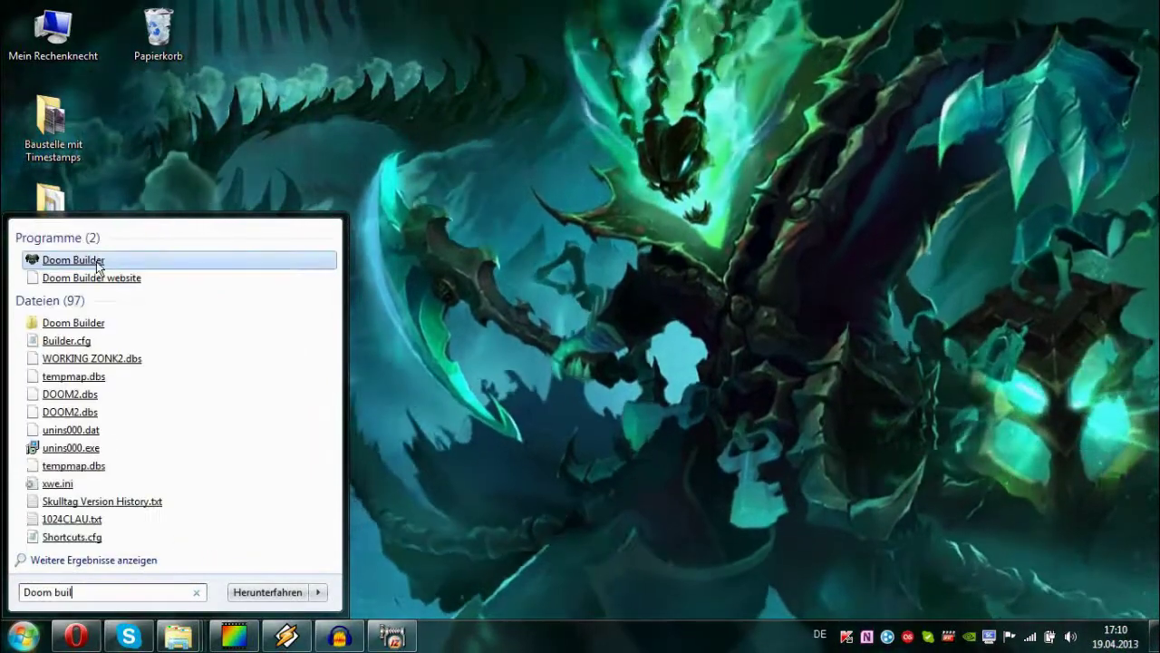
Step: Launch Doom Builder, load MAP06 from DOOM2.WAD and zoom in on the small door
left_click(96, 261)
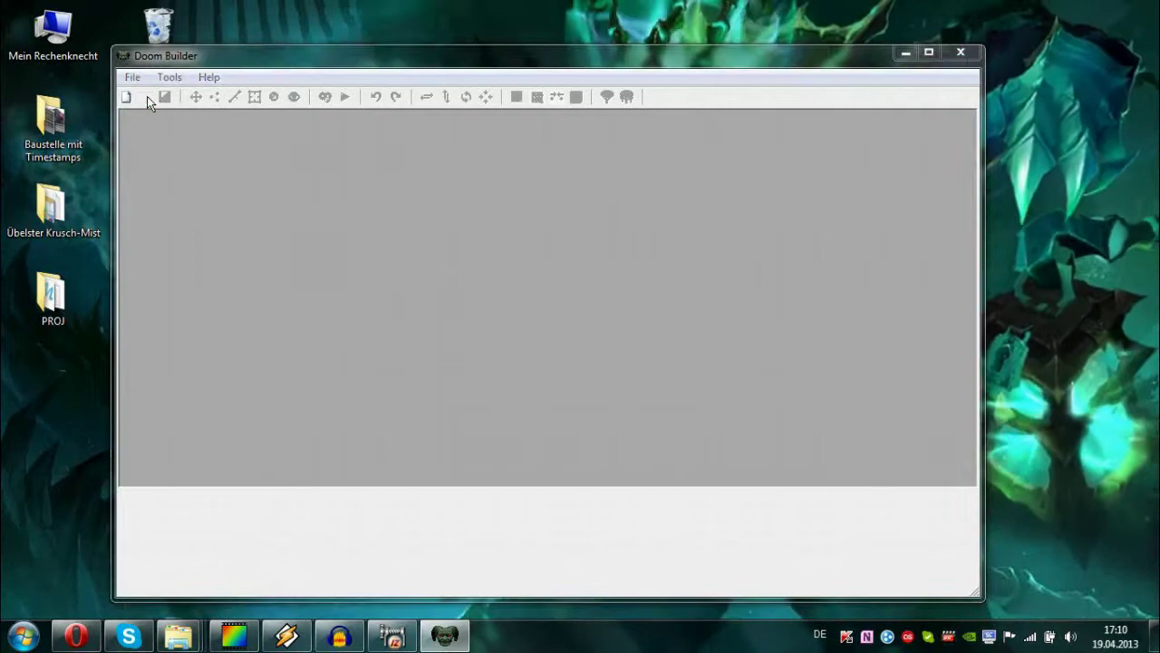
left_click(146, 96)
left_click(281, 252)
double_click(281, 252)
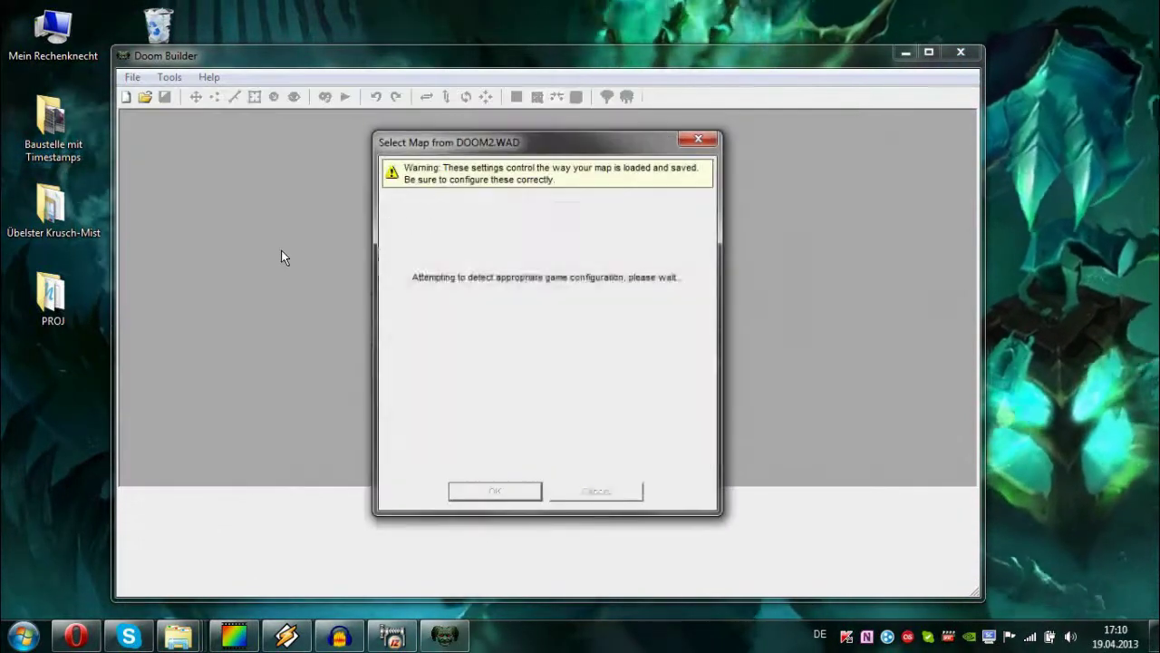
double_click(403, 324)
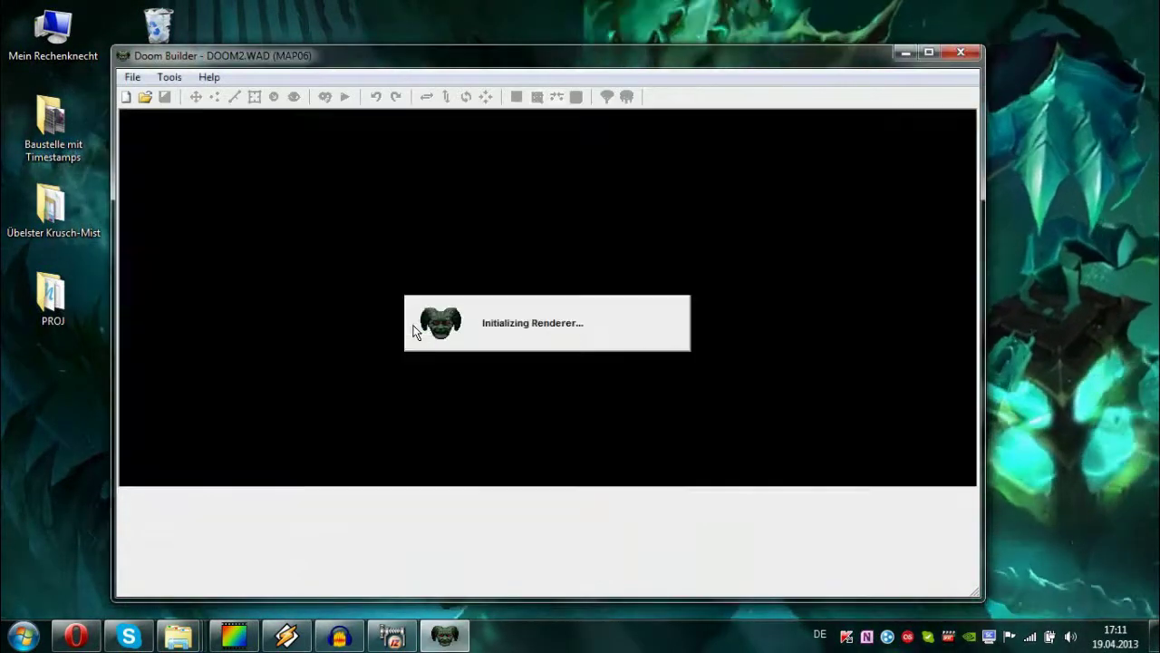
scroll(625, 196, "up", 5)
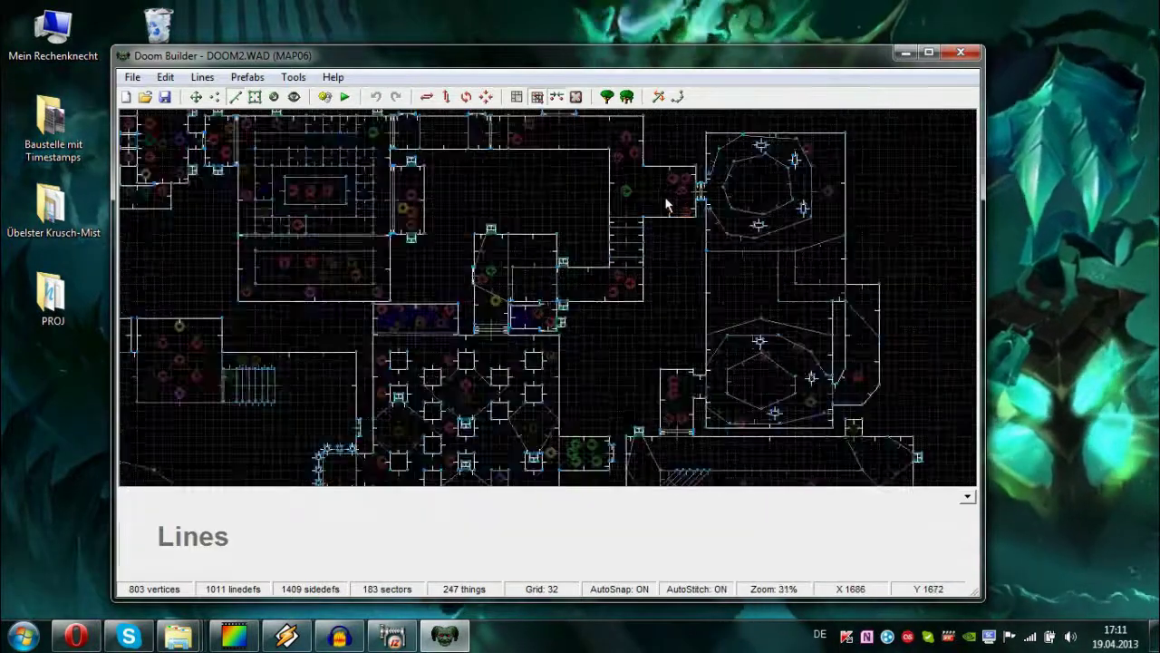
scroll(653, 259, "up", 7)
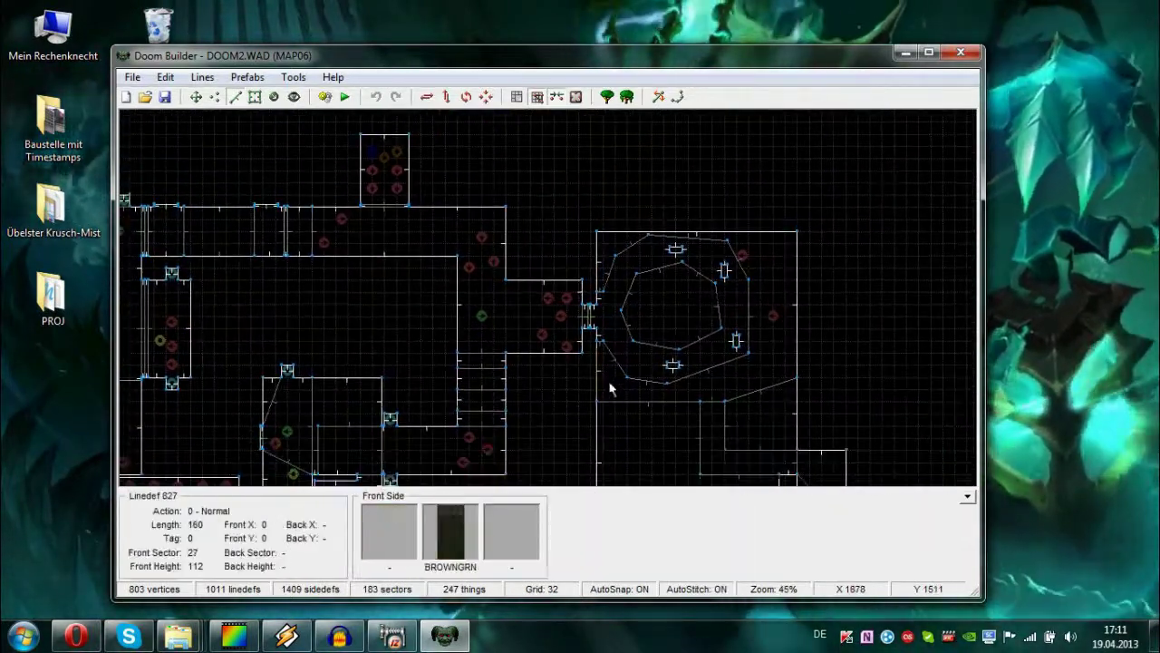
Step: Centre the door and show linedef 25's info: action 117 DR Door Open Wait Close (fast), tag 0
key("Up")
key("Up")
key("Up")
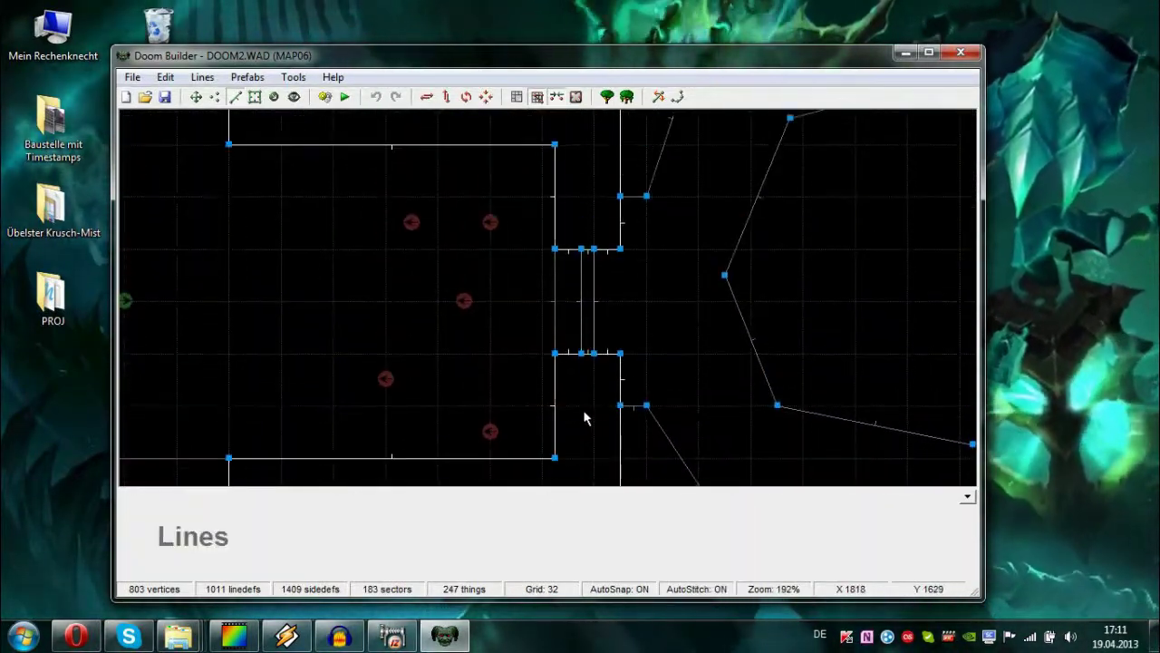
mouse_move(582, 322)
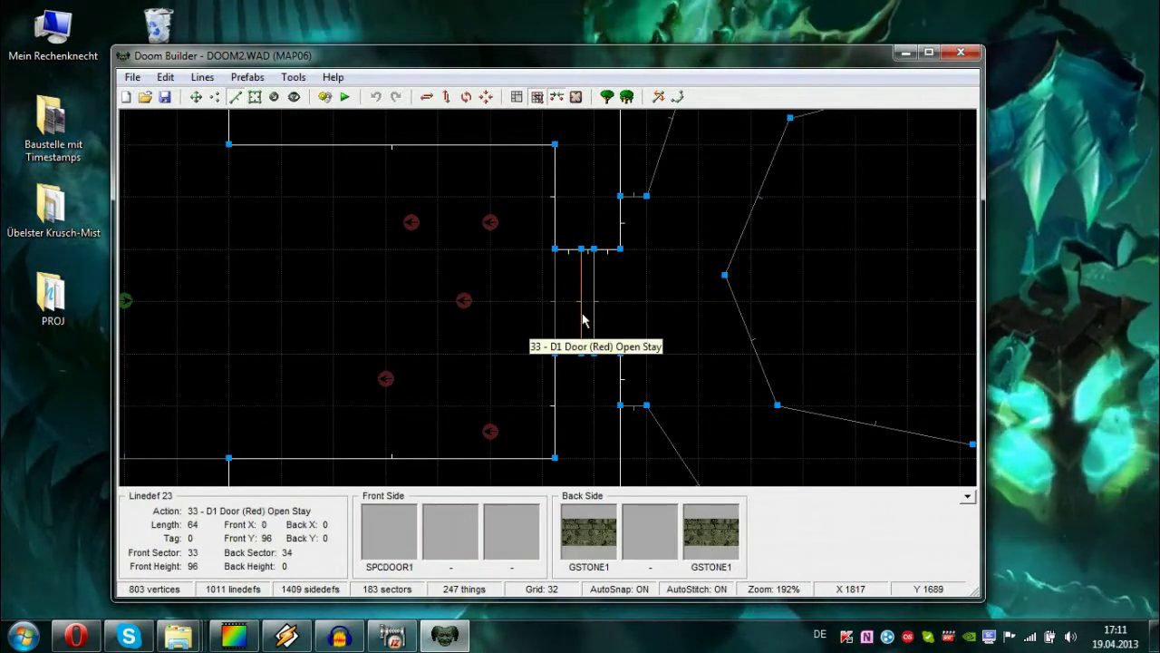
mouse_move(586, 359)
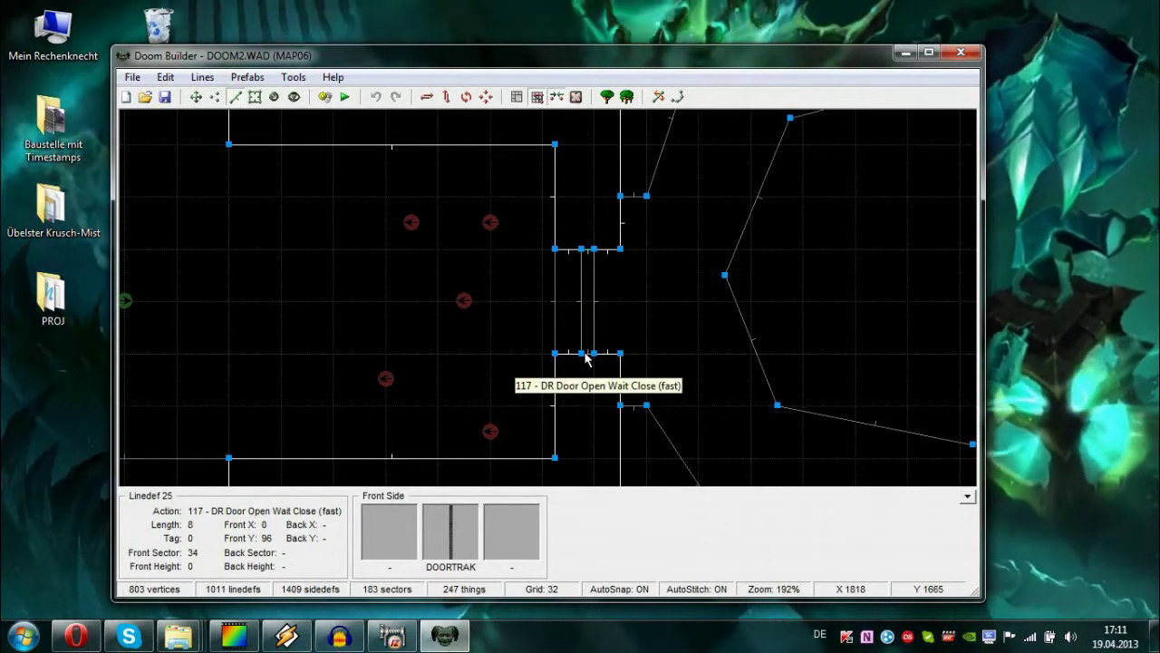
right_click(585, 355)
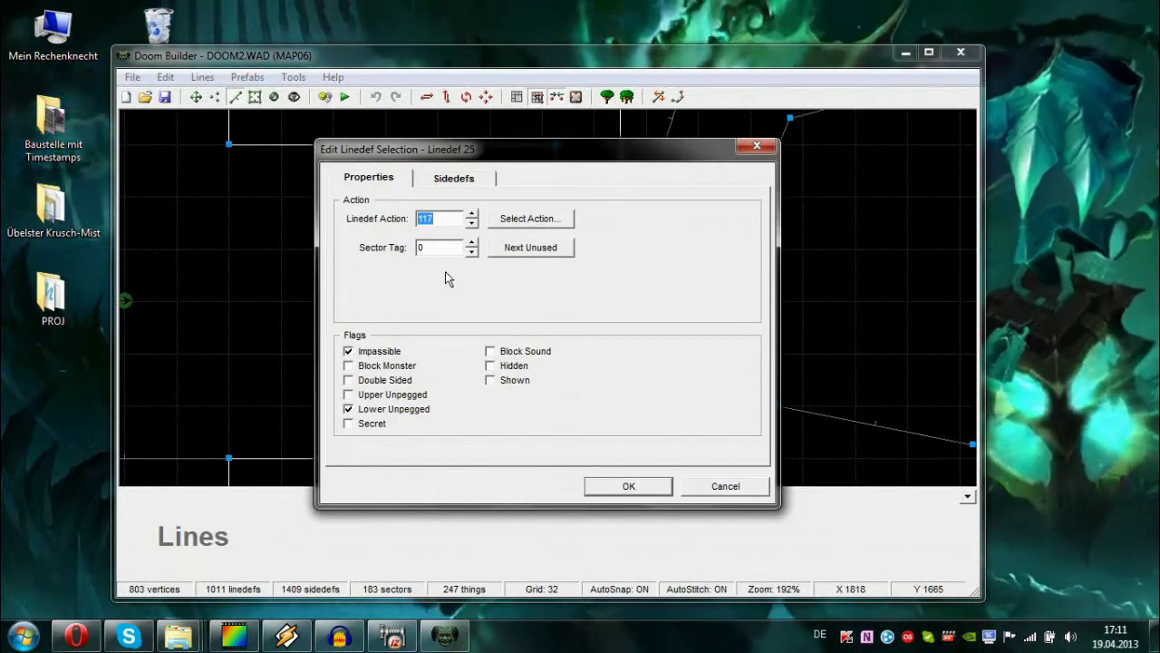
left_click(698, 487)
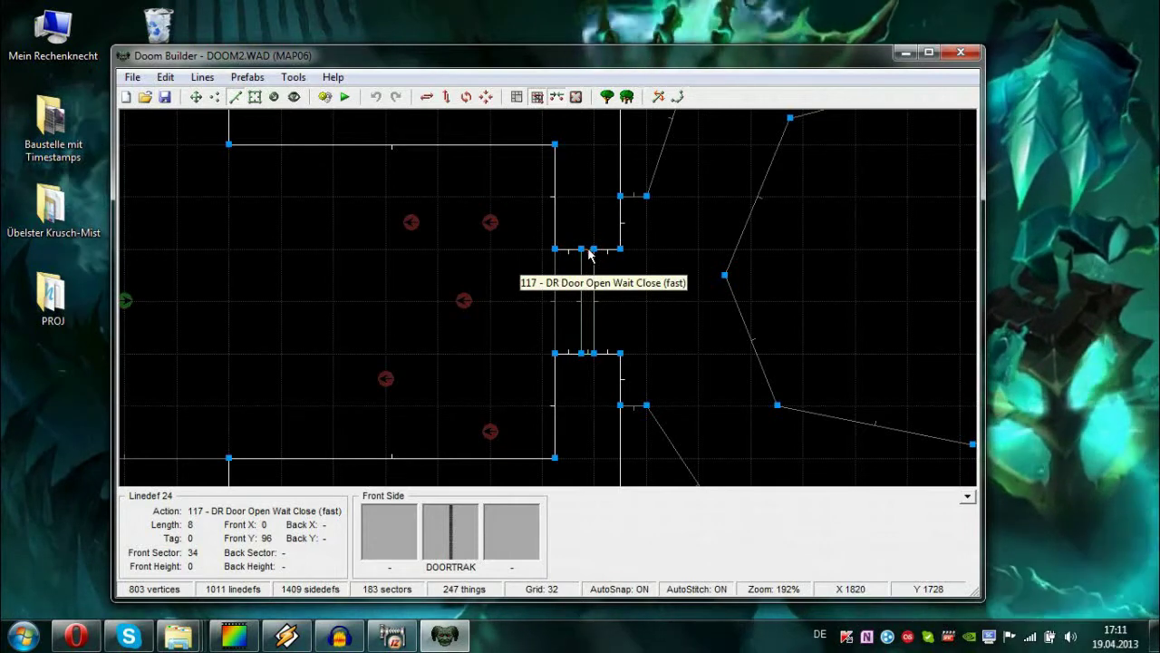
Step: Inspect door sector 34's properties in Sectors mode, then close the map without saving
left_click(257, 97)
right_click(588, 299)
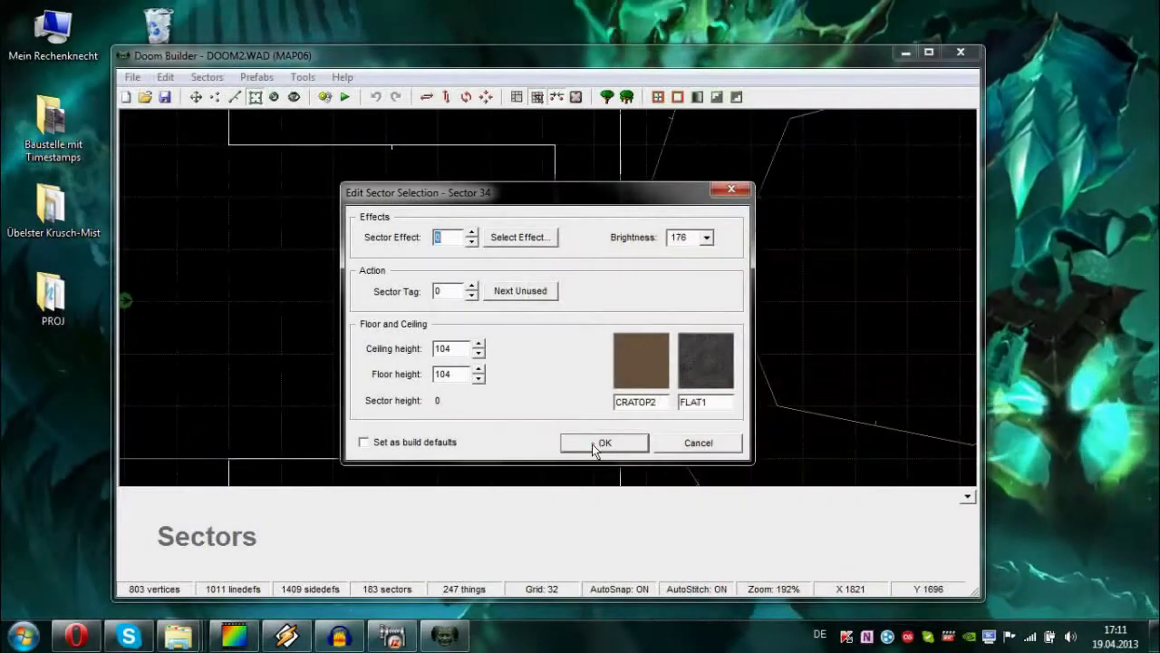
left_click(602, 442)
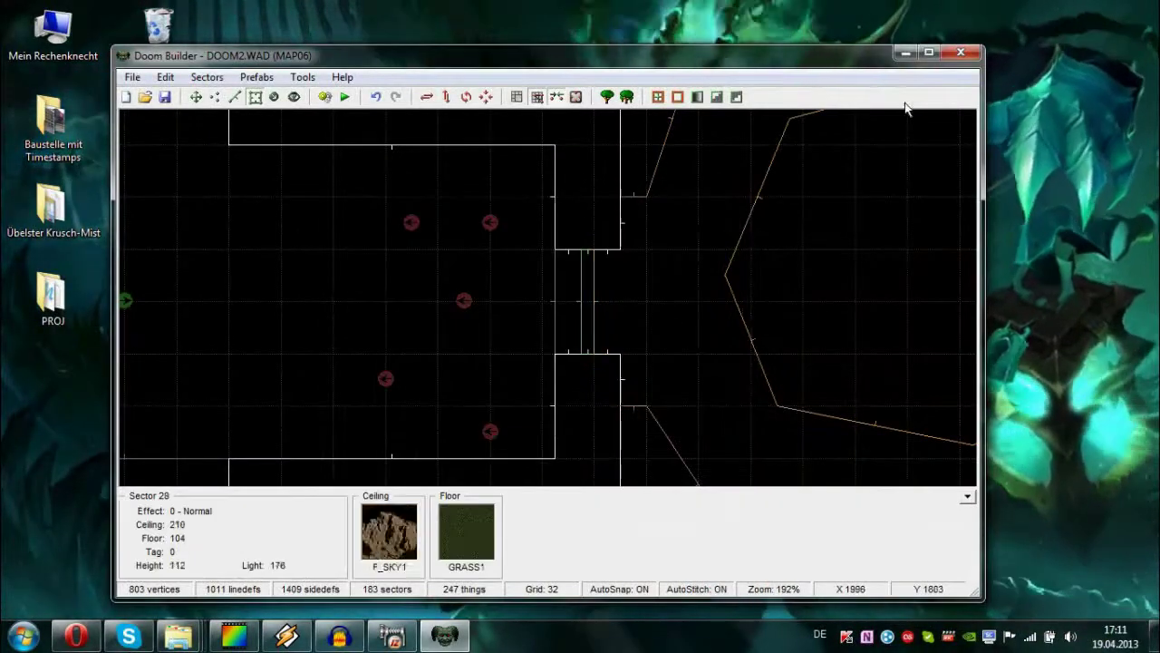
left_click(605, 97)
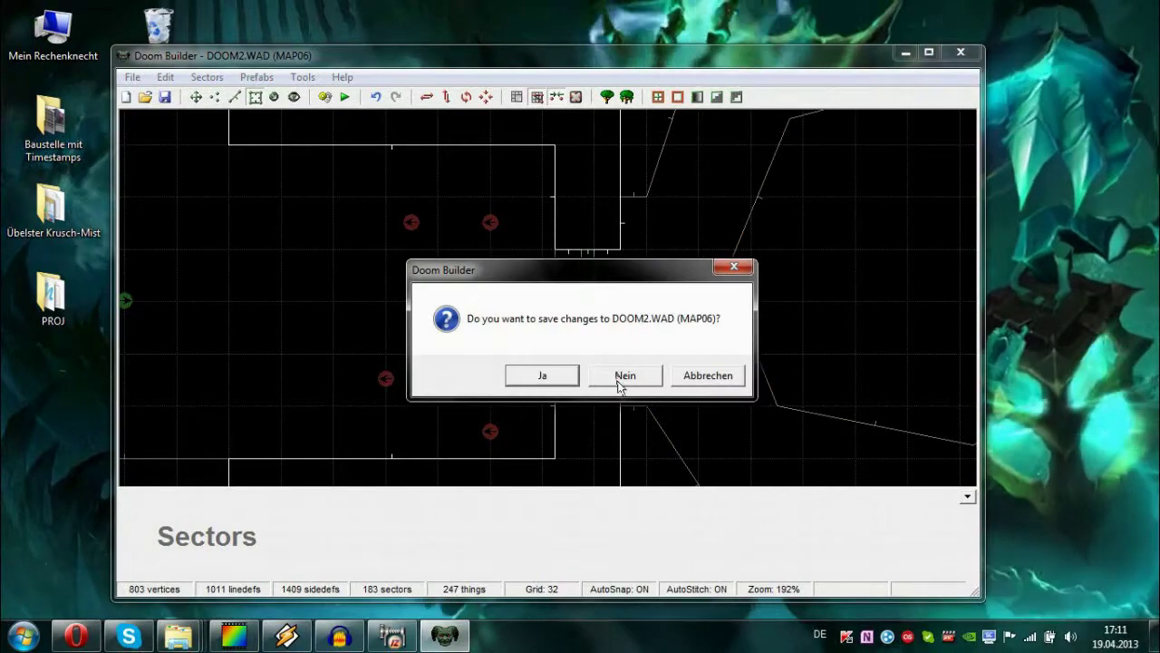
left_click(623, 375)
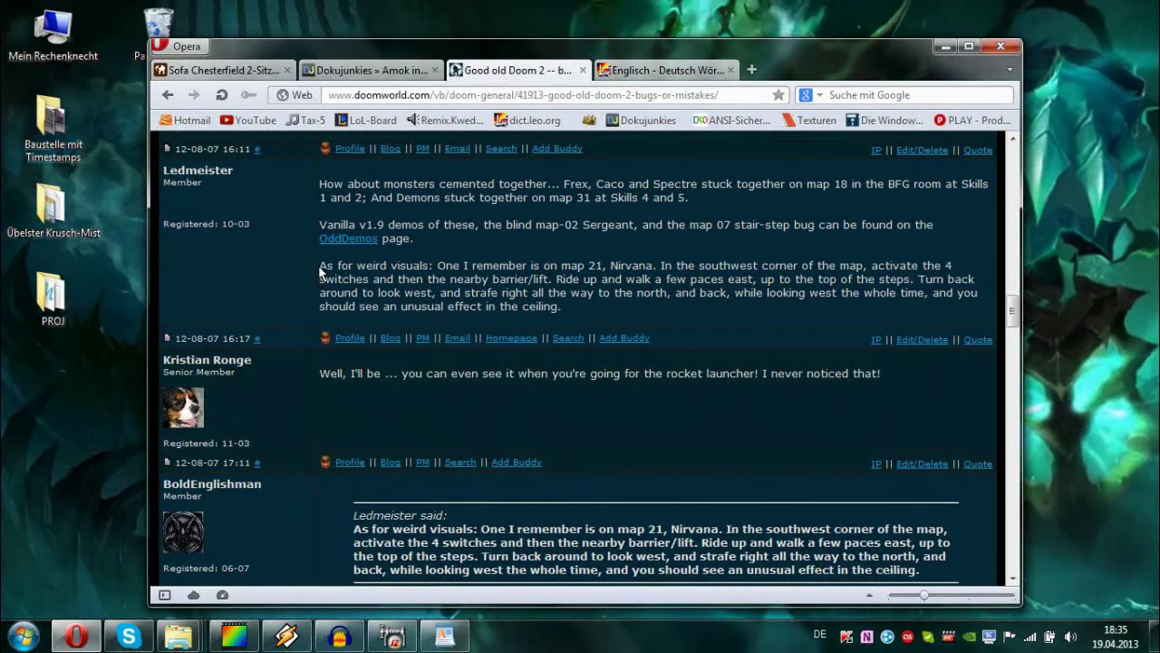
Step: Highlight the 'As for weird visuals' paragraph about map 21, then deselect it
left_click_drag(319, 264, 624, 312)
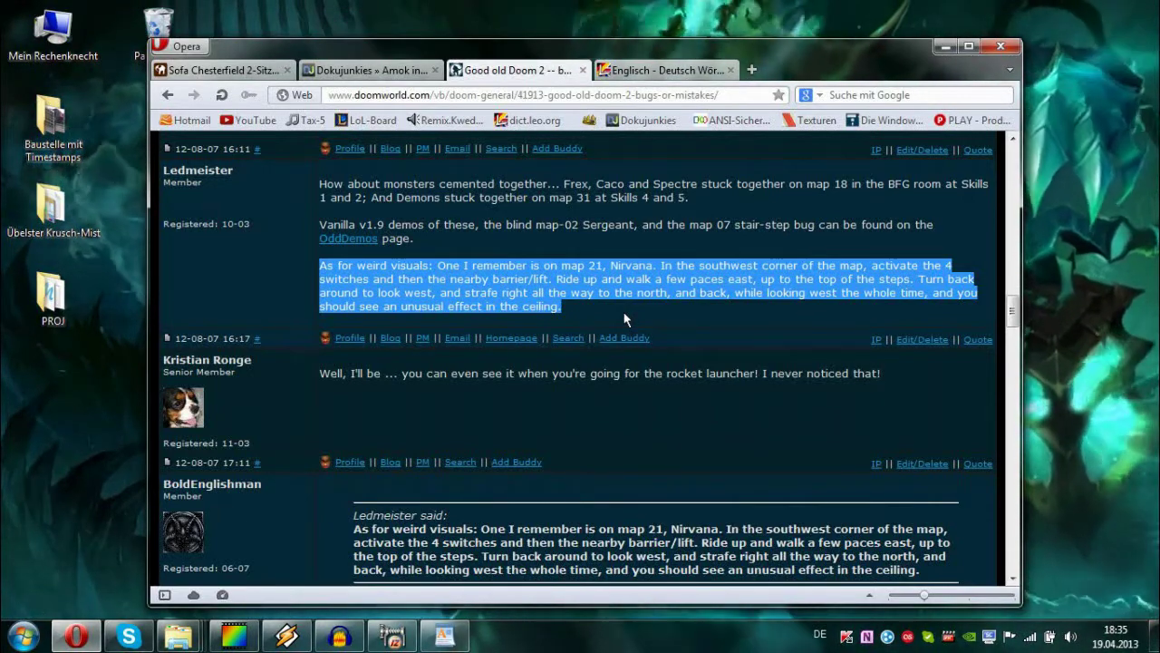
left_click(624, 317)
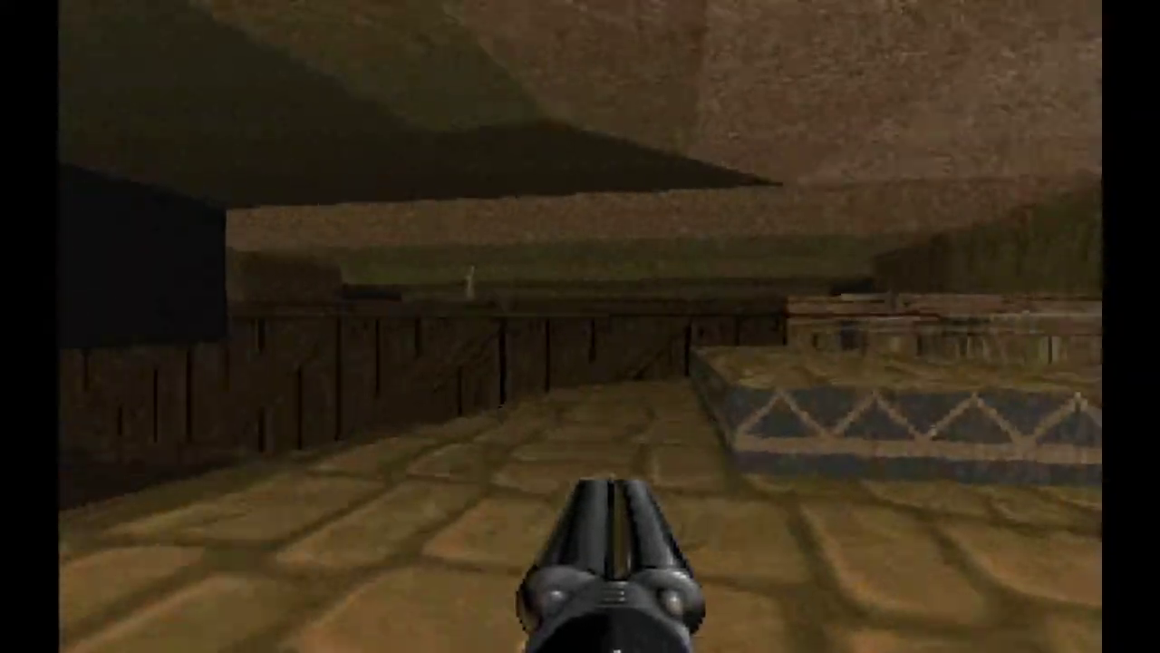
Step: Climb onto the ledge, pick up the rocket and look around the brick wall and recess
key("Up")
key("Up")
key("Left")
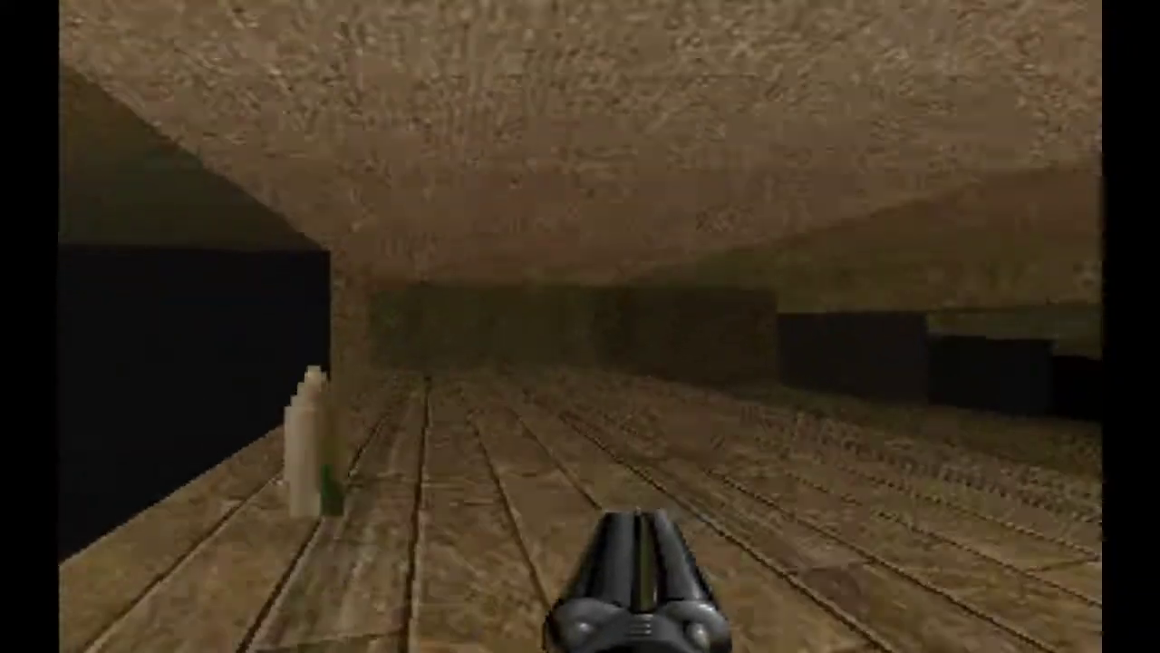
key("Up")
key("Right")
key("Left")
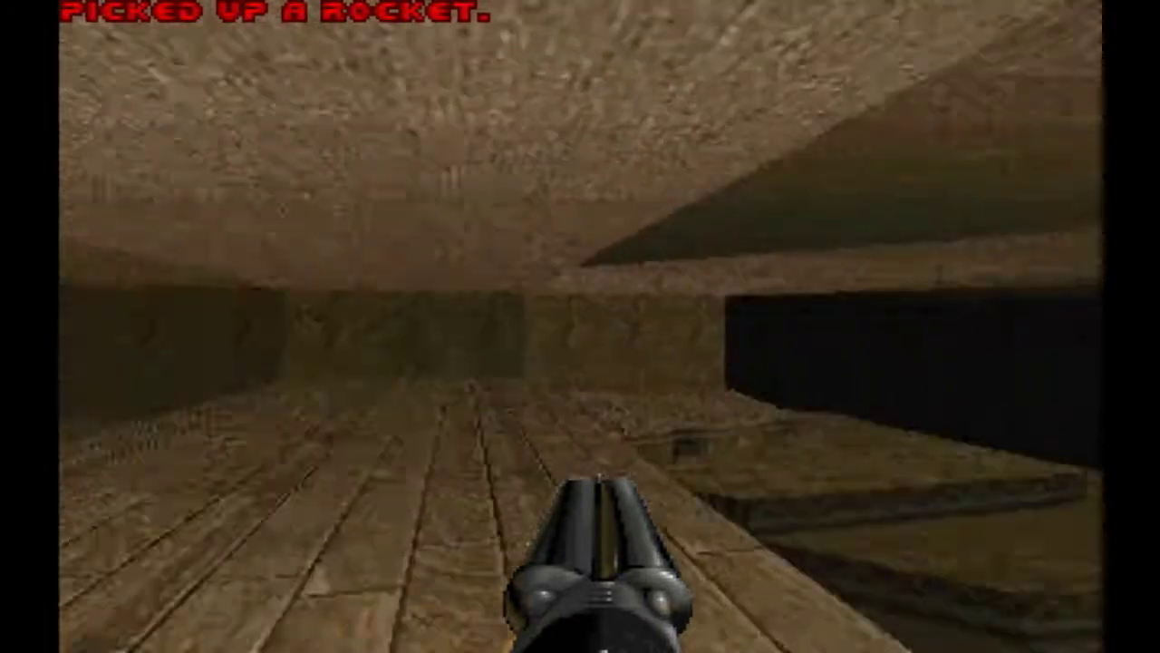
key("Up")
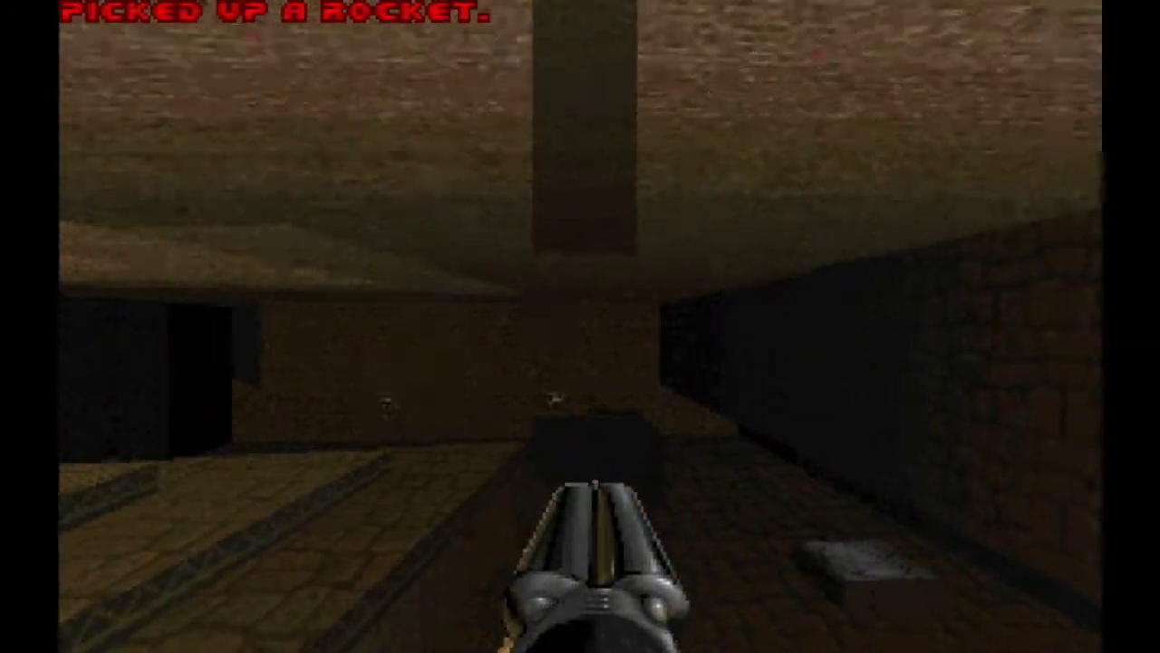
key("Right")
key("Left")
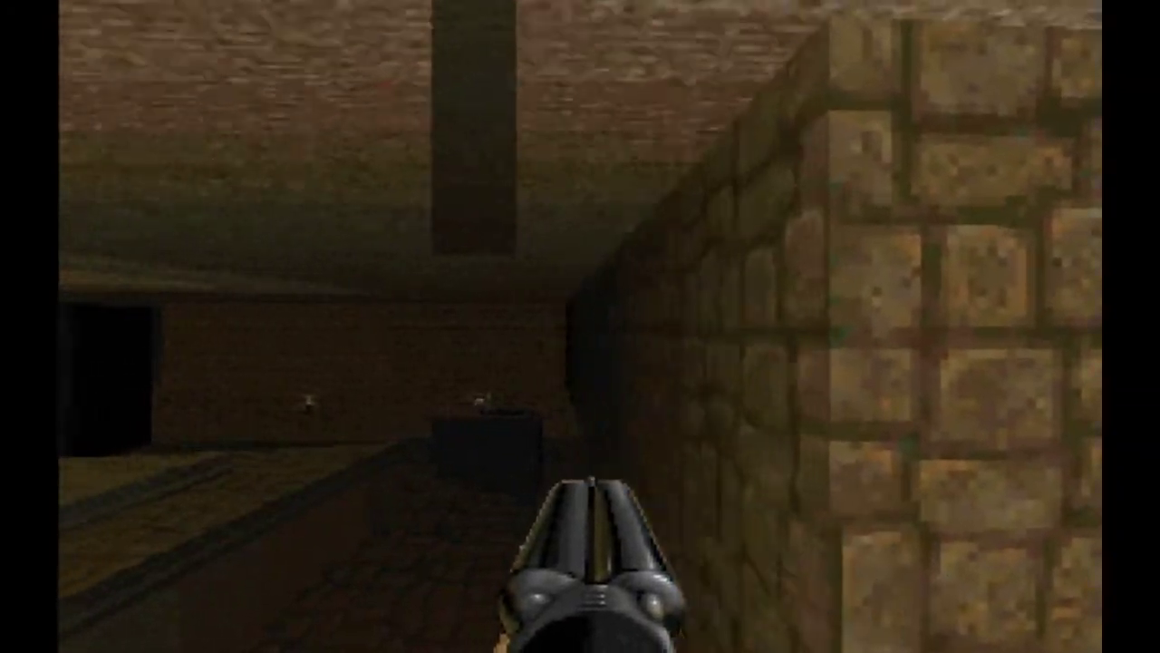
key("Left")
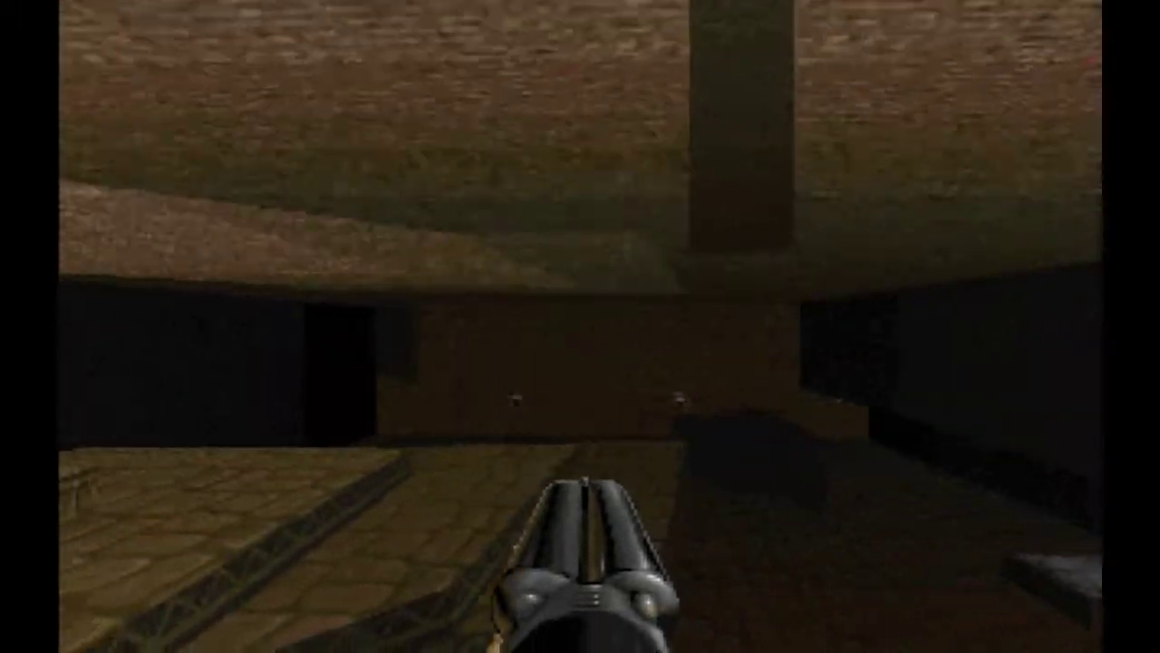
key("Right")
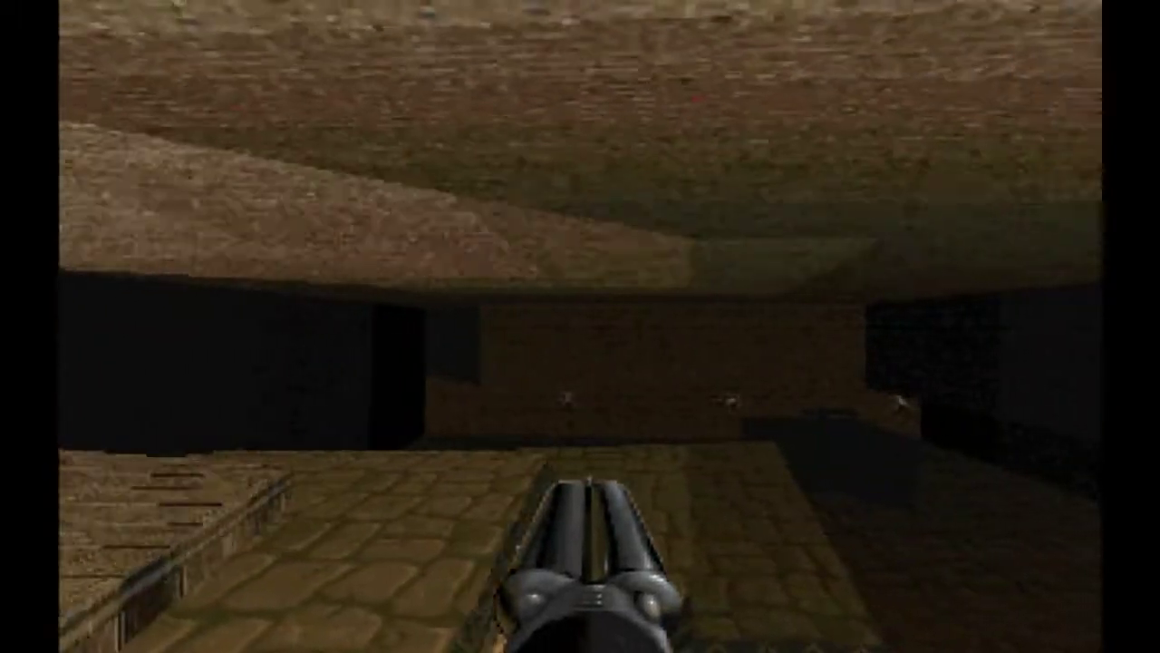
key("Right")
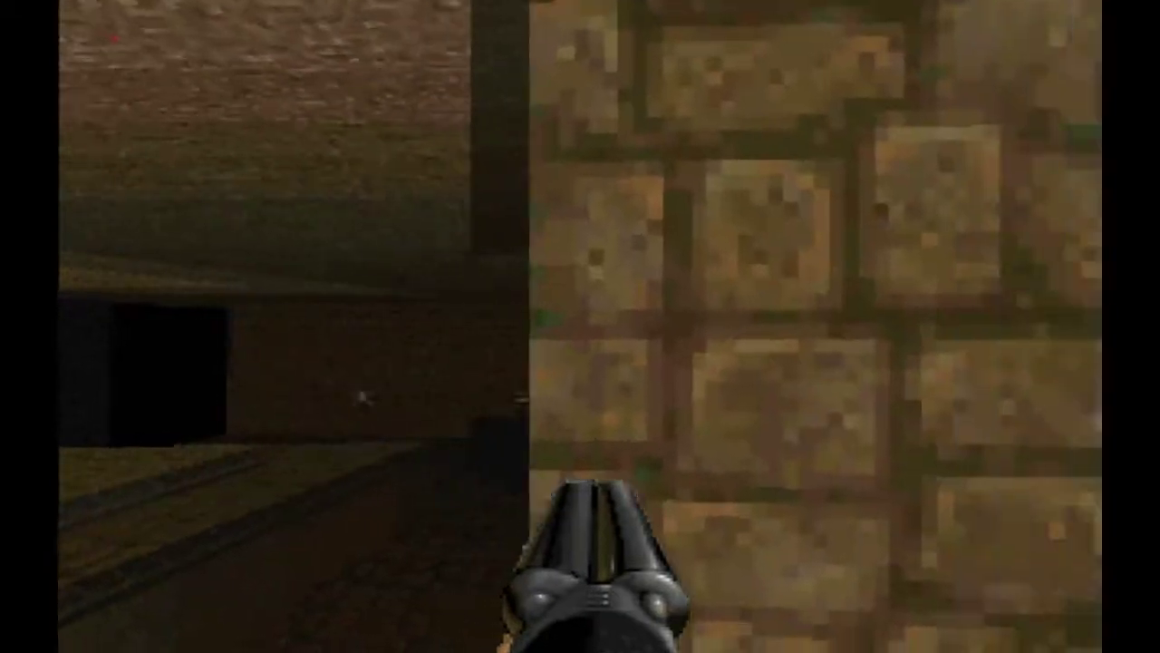
Step: Approach the hanging pillar, then bring up the quit-to-DOS prompt from the main menu
key("Left")
key("Up")
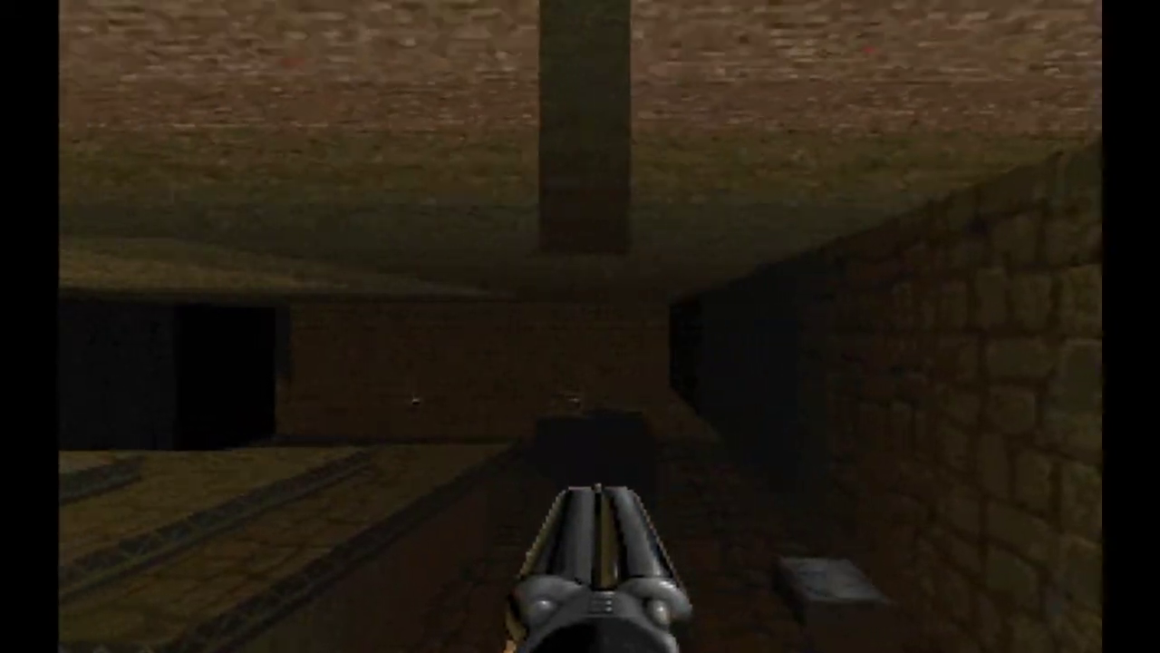
key("Left")
key("Right")
key("Up")
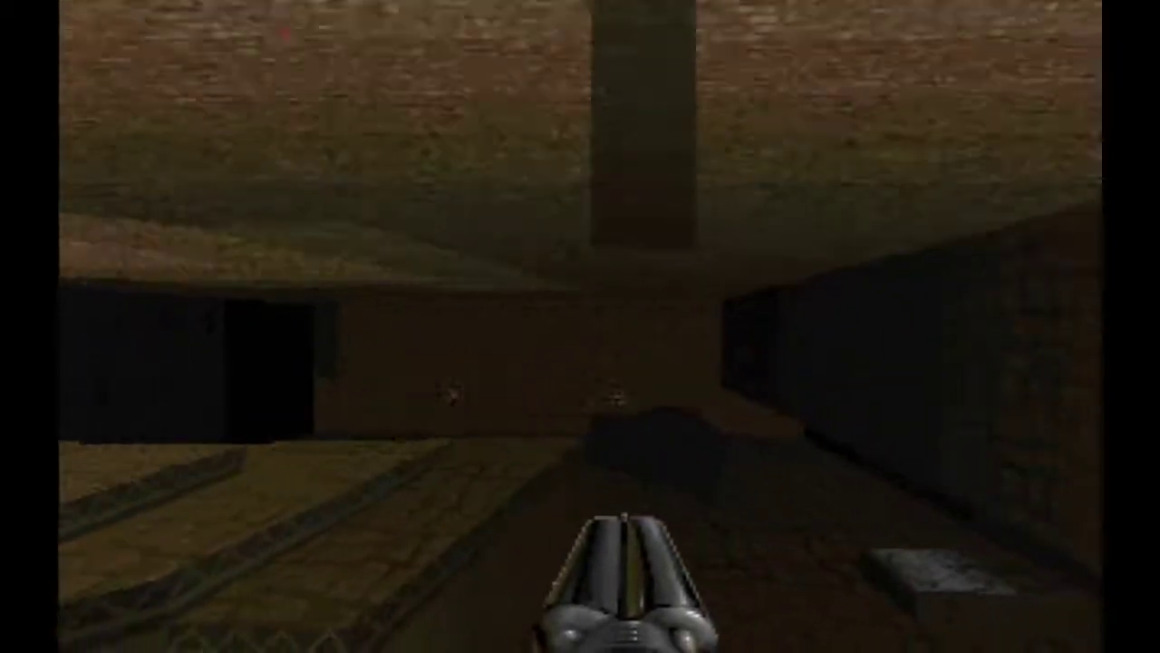
key("Down")
key("Up")
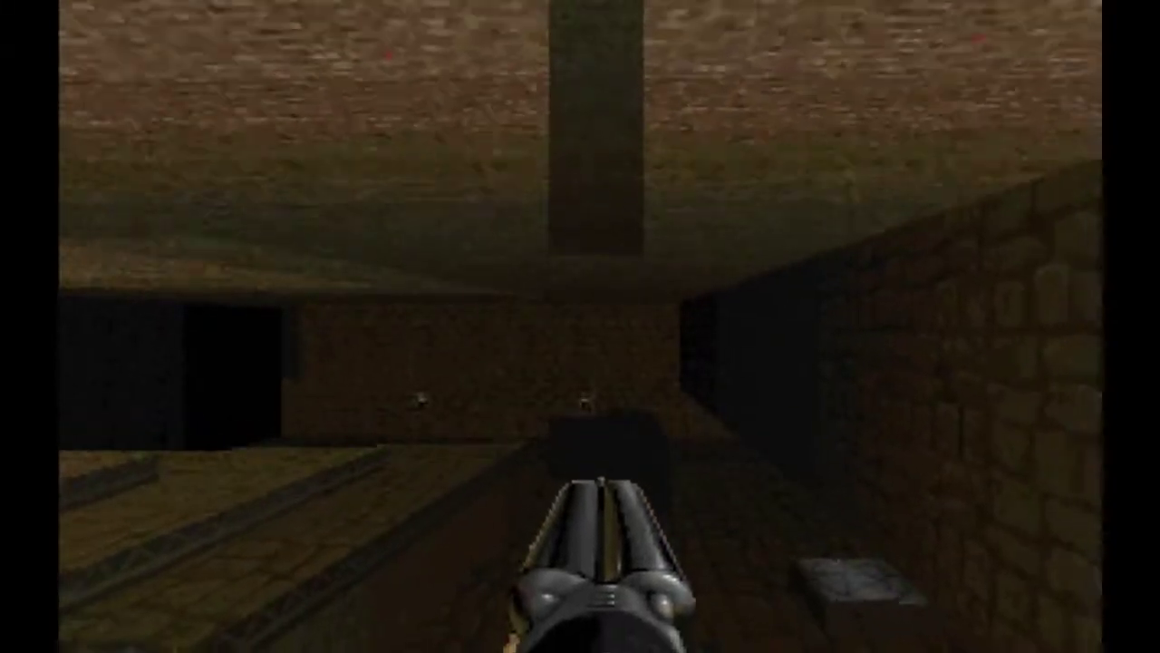
key("Down")
key("Up")
key("Left")
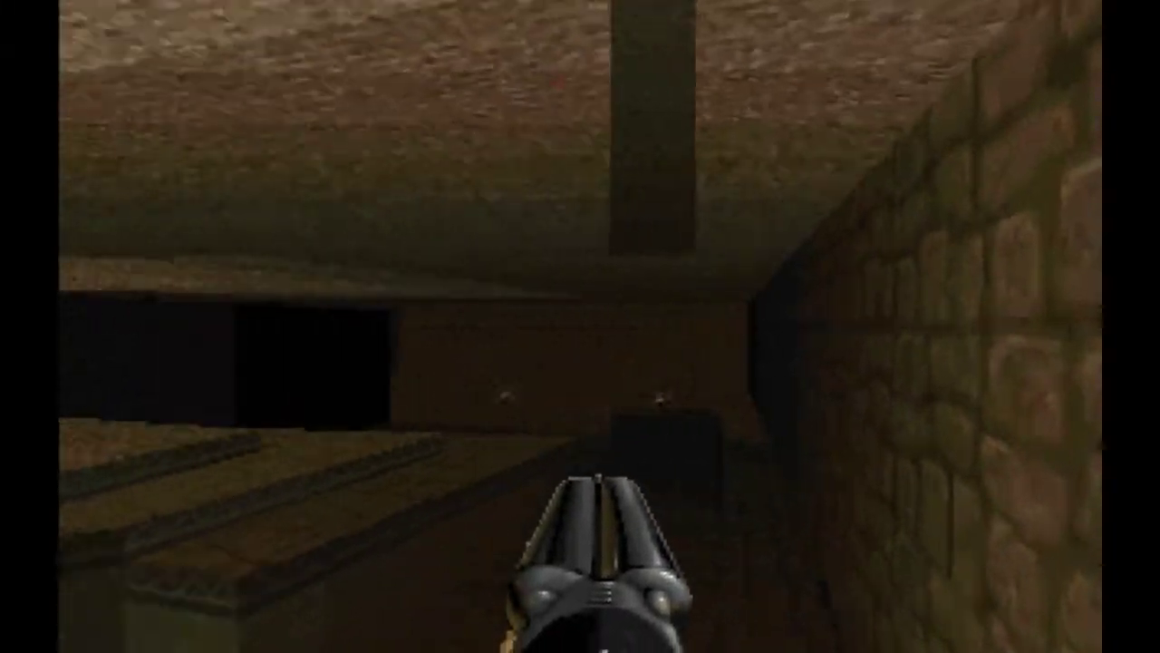
key("Escape")
key("Return")
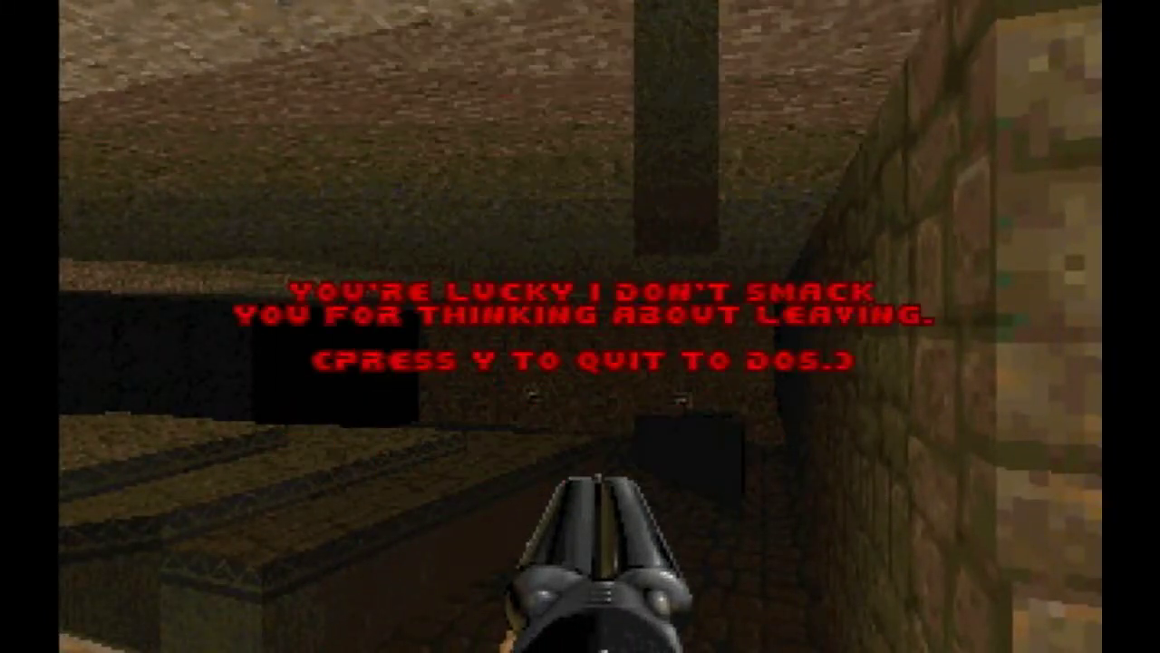